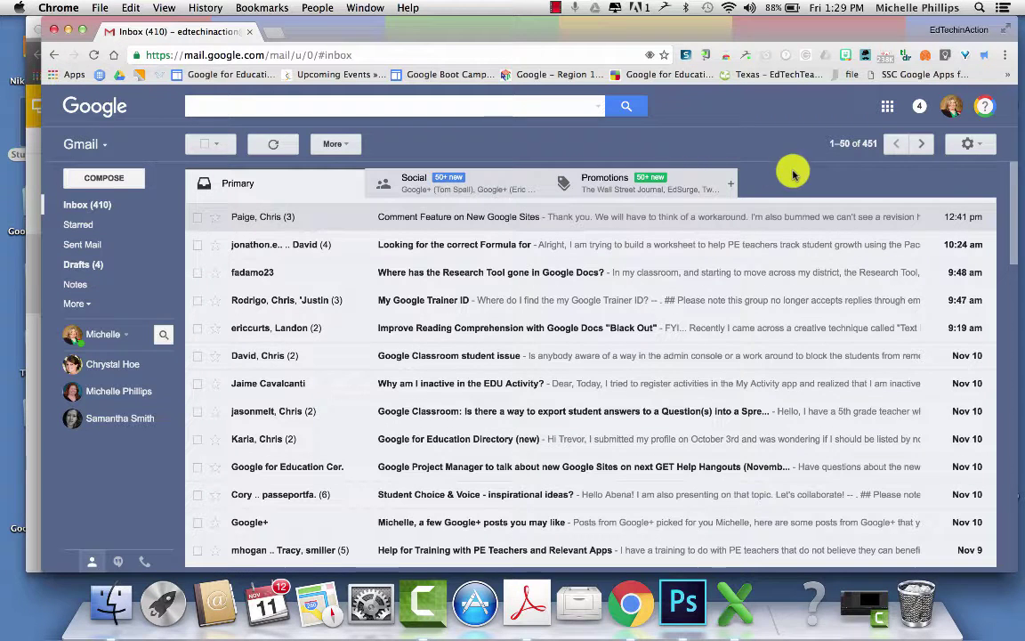
# Look through the full Gmail settings pages and the available inbox themes.
pyautogui.click(979, 146)
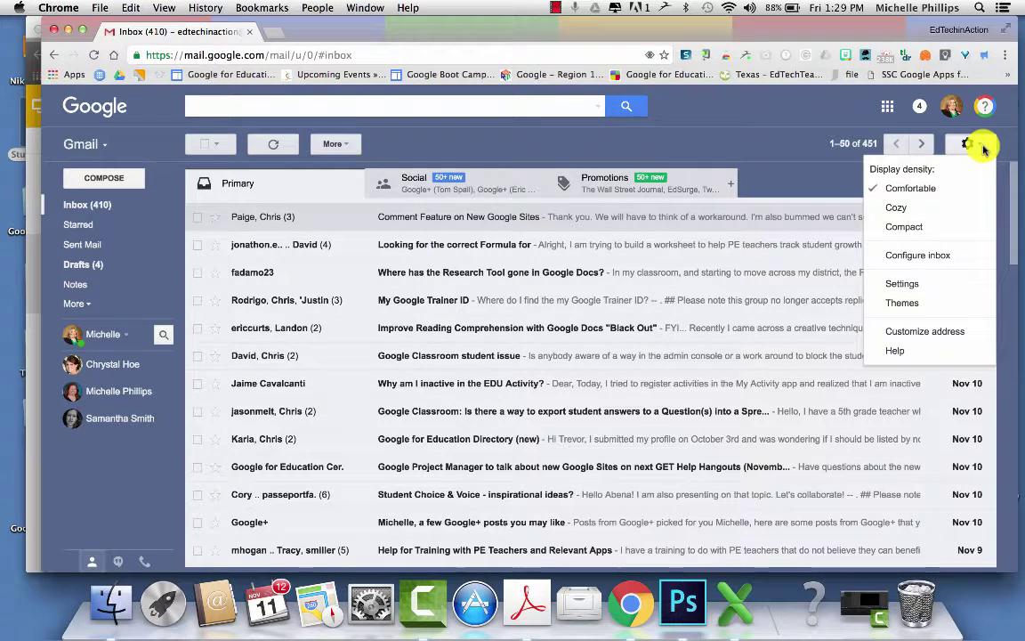
pyautogui.click(902, 283)
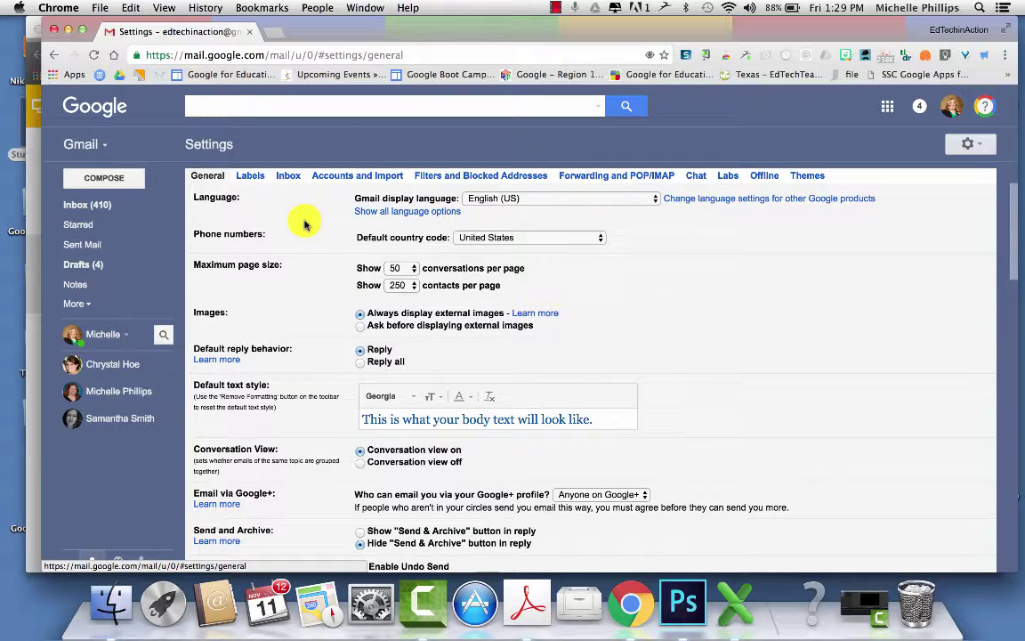
pyautogui.scroll(-9, 304, 224)
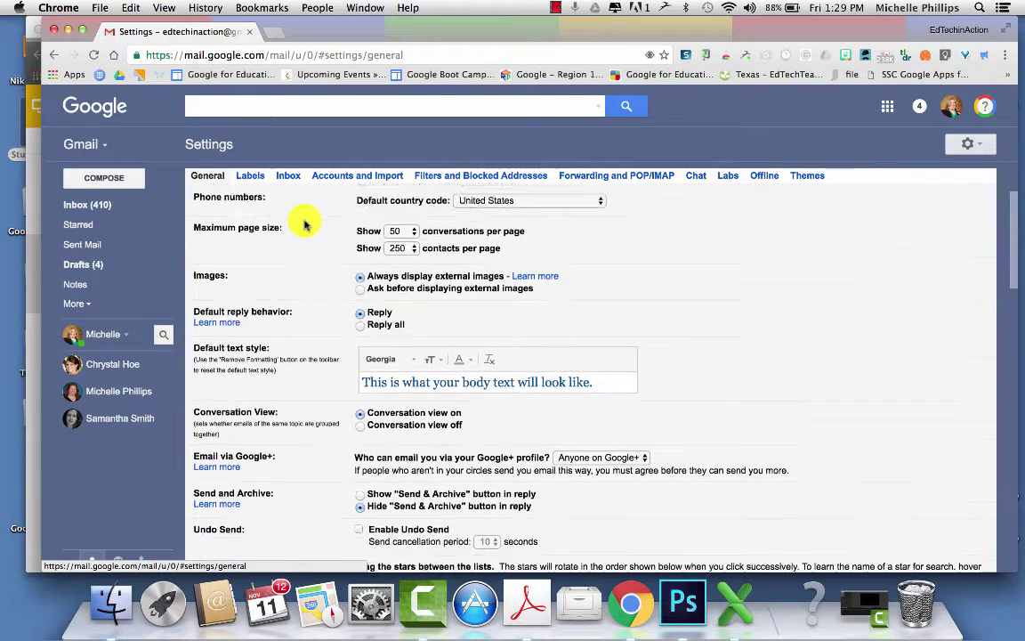
pyautogui.scroll(-2, 304, 224)
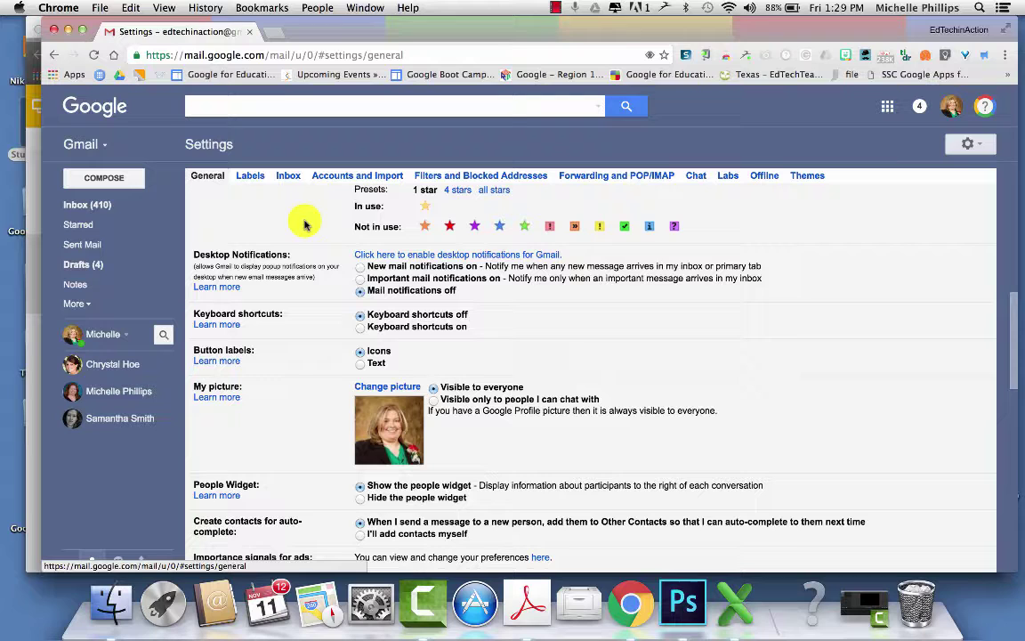
pyautogui.click(978, 145)
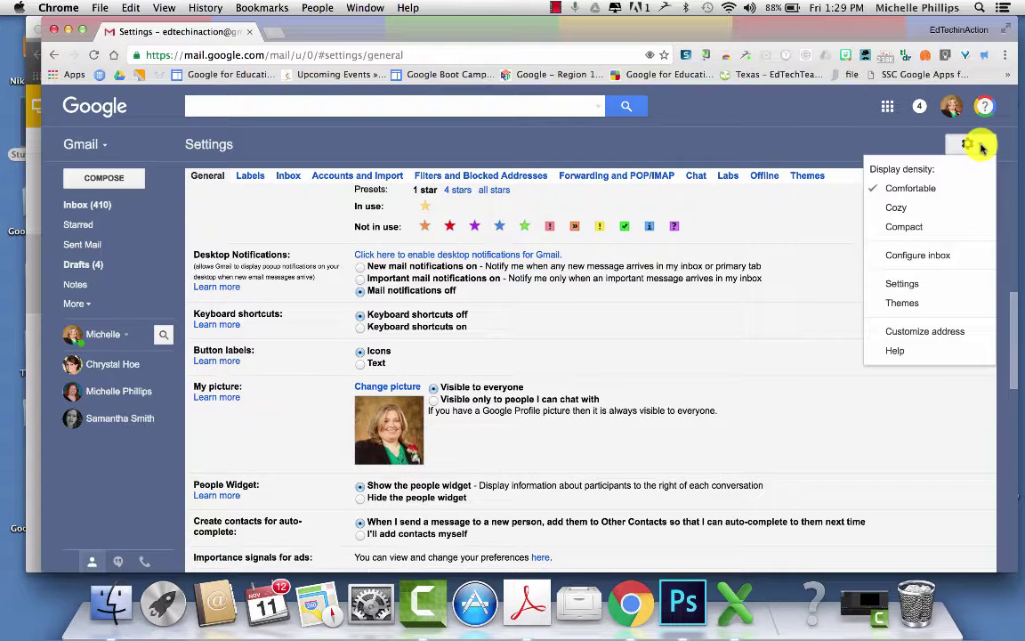
pyautogui.click(901, 304)
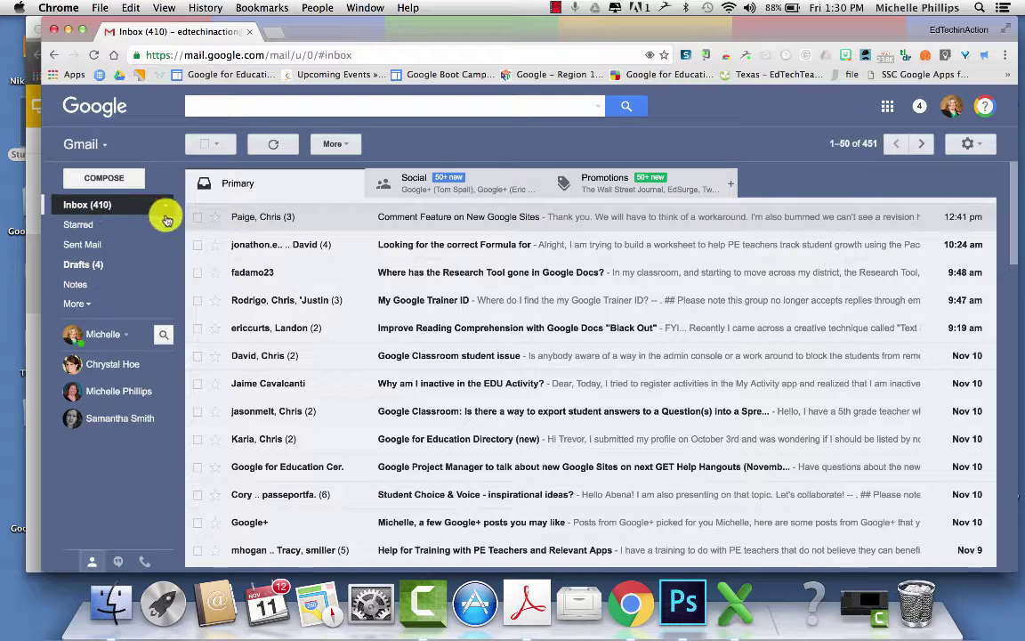
# Create a top-level 'Practice' label and apply it to the Comment Feature on New Google Sites conversation.
pyautogui.click(198, 217)
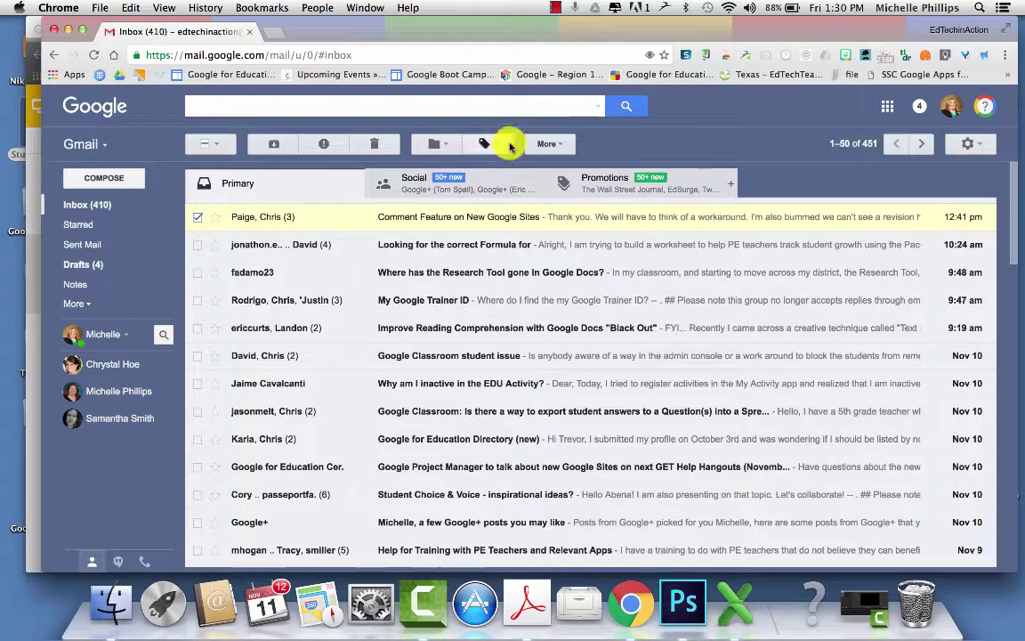
pyautogui.click(492, 143)
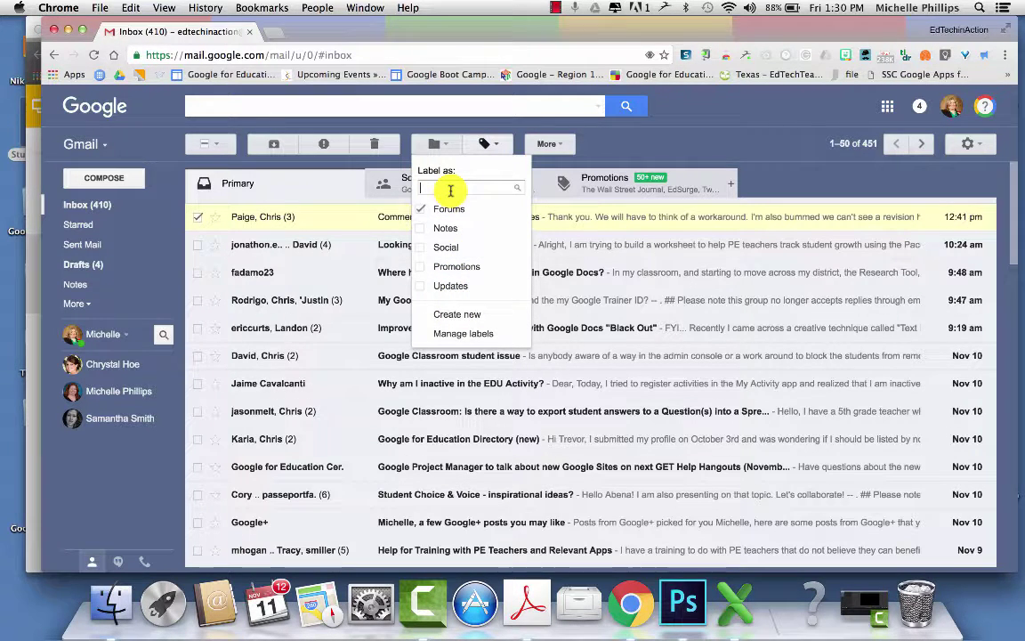
pyautogui.write('Practice')
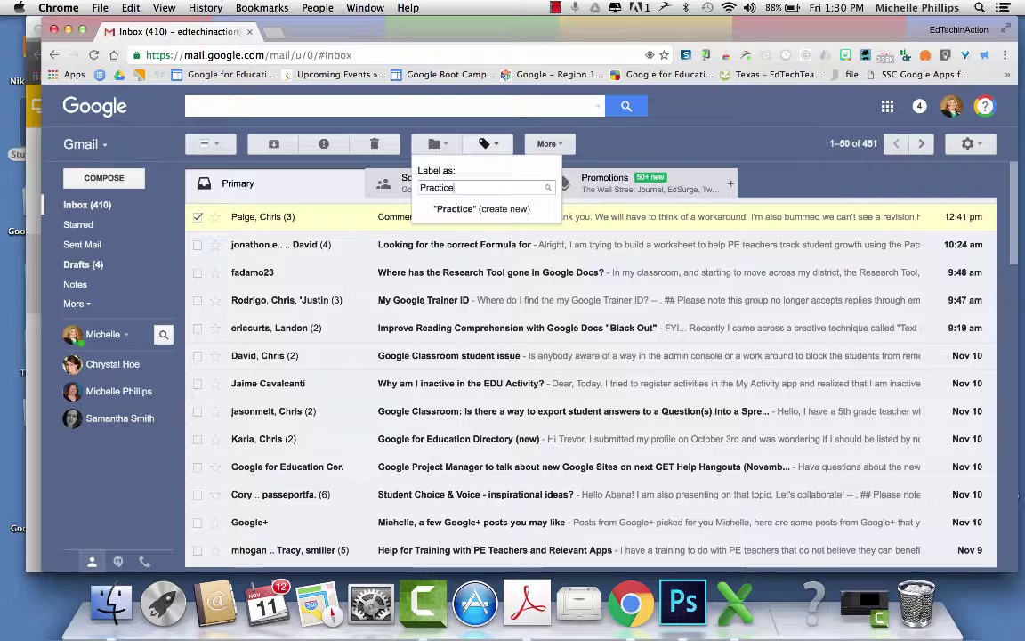
pyautogui.click(458, 208)
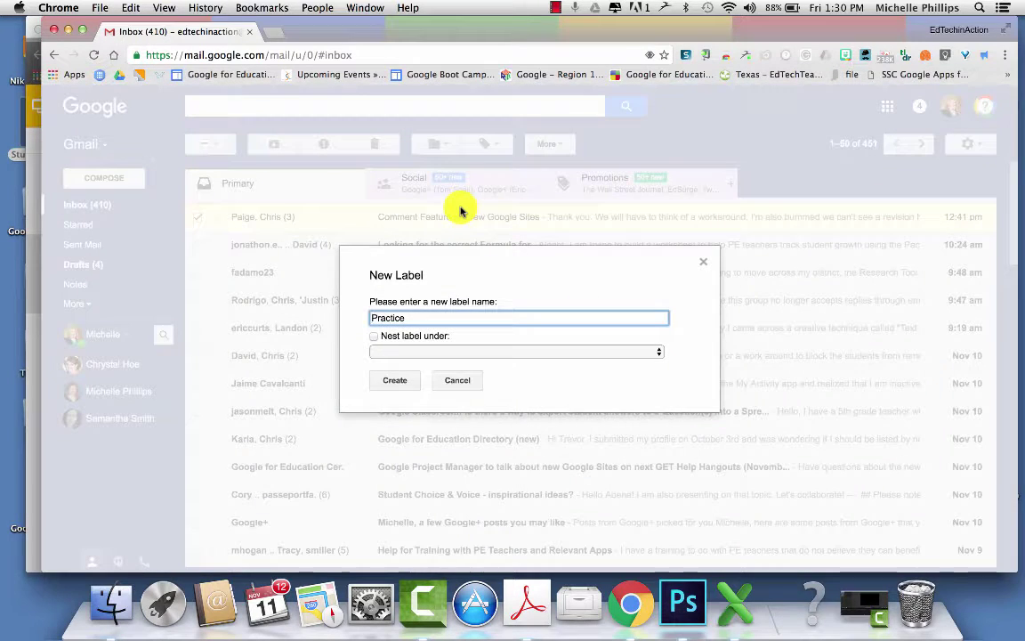
pyautogui.click(656, 351)
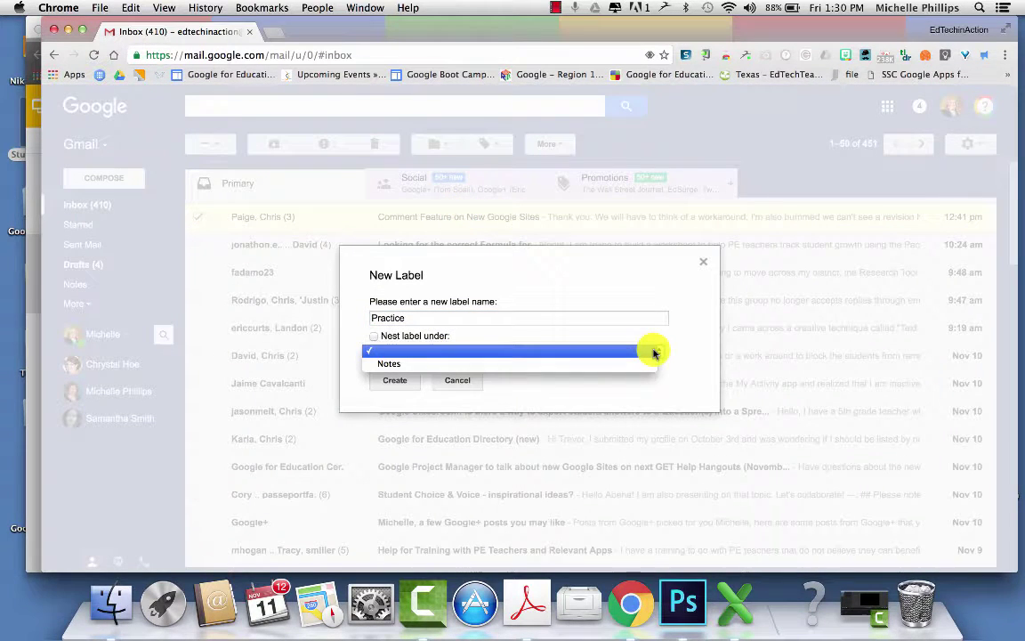
pyautogui.click(656, 352)
pyautogui.click(399, 381)
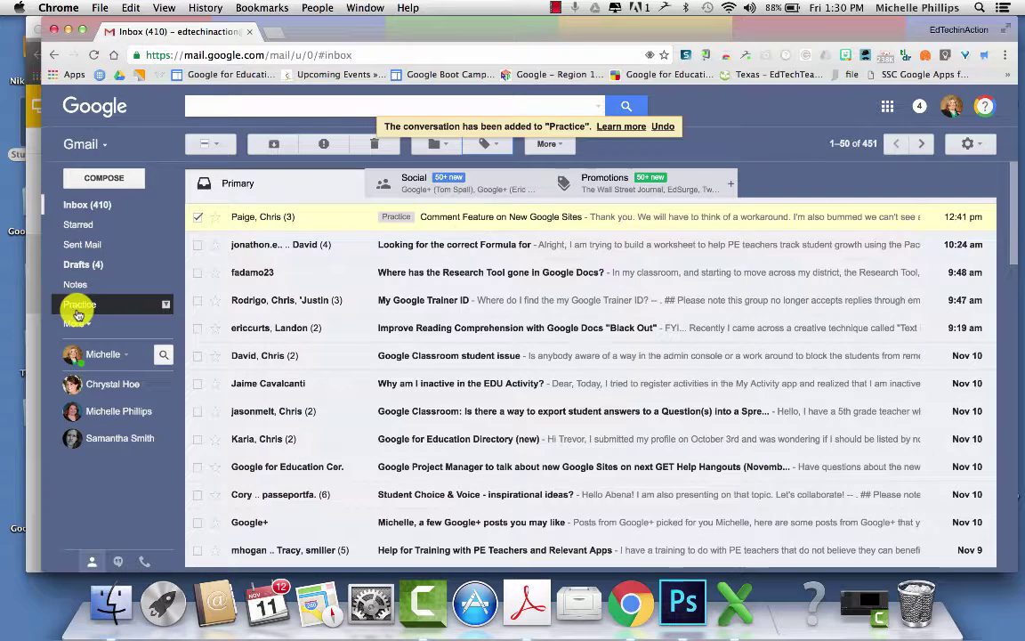
# Give the Practice label a blue colour, then reload the inbox.
pyautogui.click(166, 307)
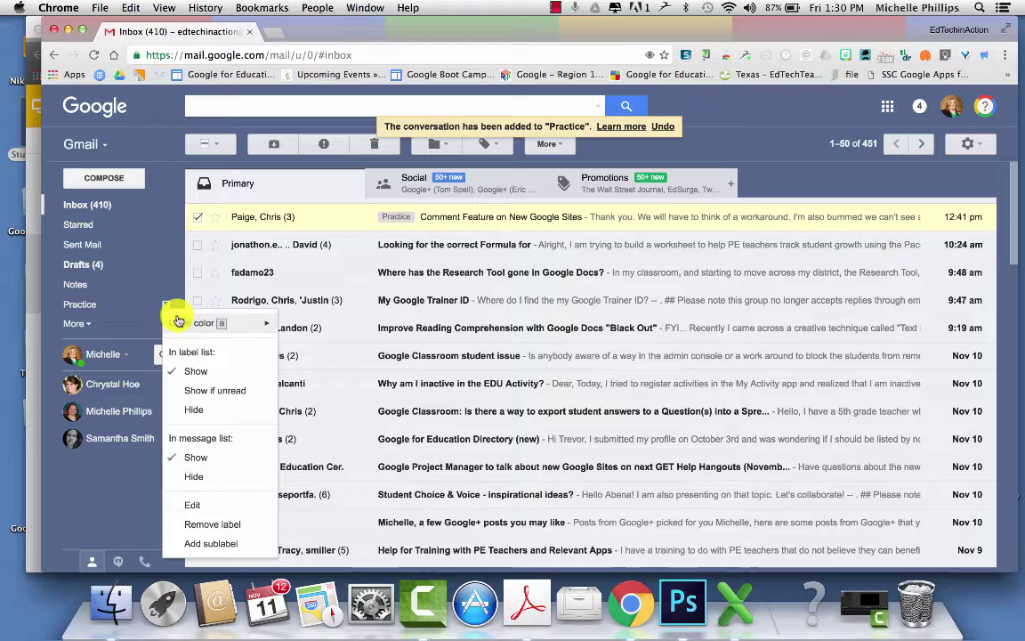
pyautogui.moveTo(185, 325)
pyautogui.click(329, 358)
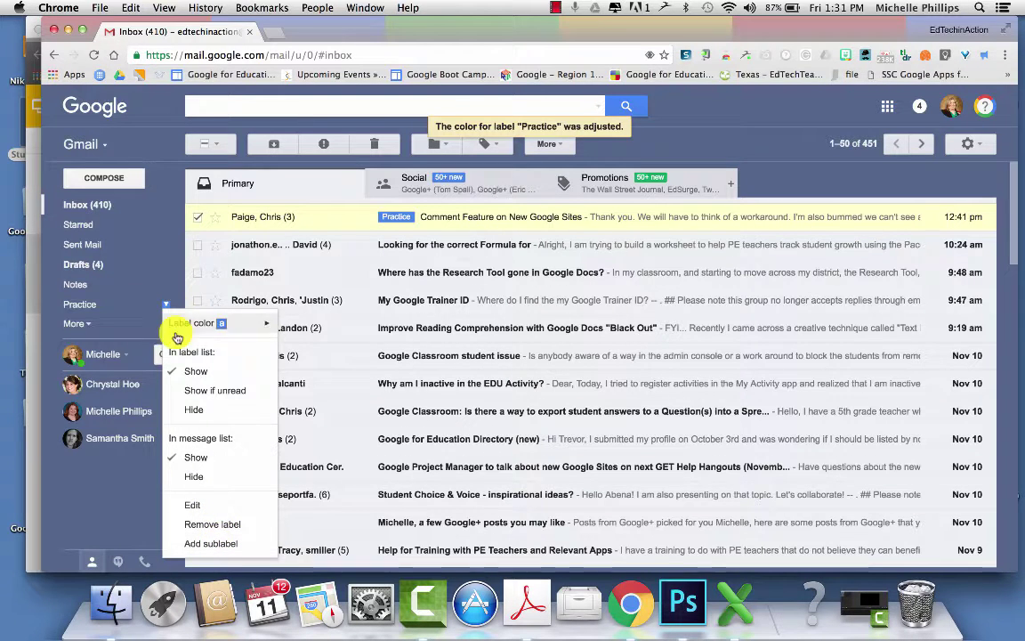
pyautogui.click(92, 206)
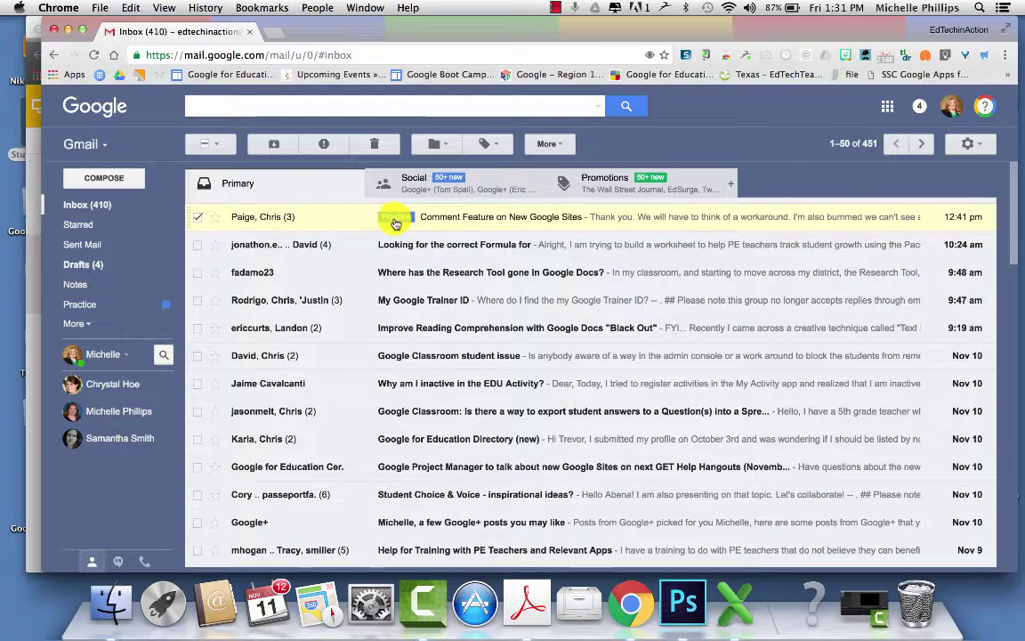
pyautogui.moveTo(415, 218)
pyautogui.mouseDown()
pyautogui.moveTo(380, 218)
pyautogui.moveTo(396, 224)
pyautogui.mouseUp()
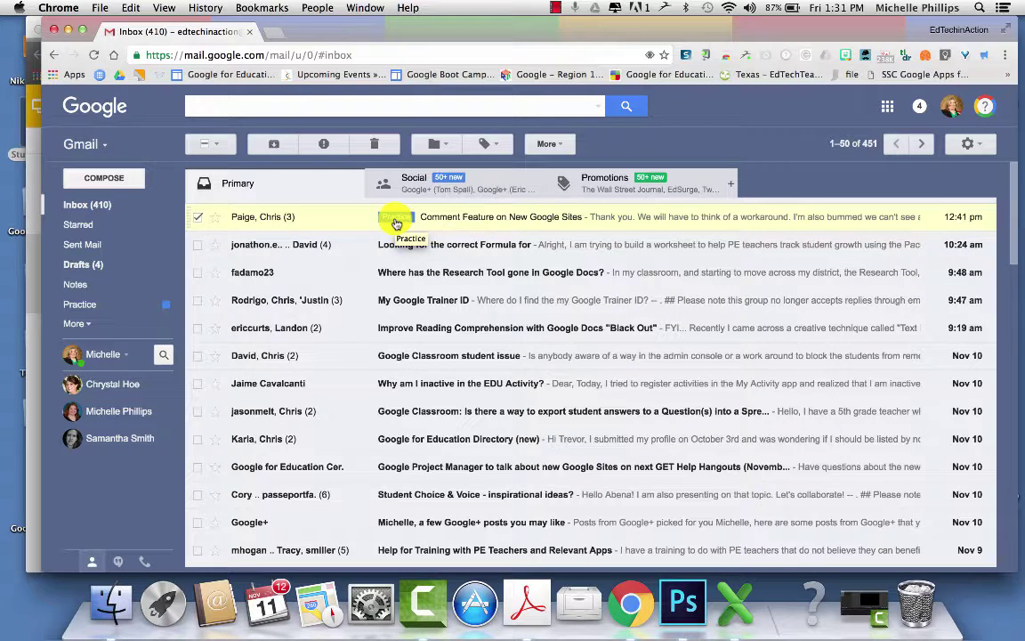
pyautogui.click(597, 107)
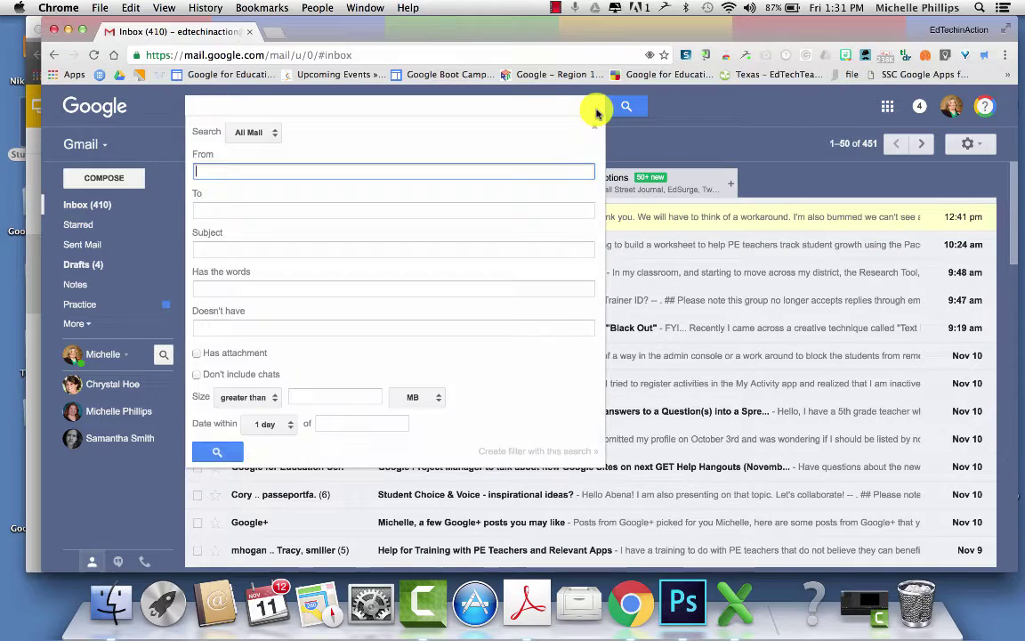
pyautogui.click(258, 132)
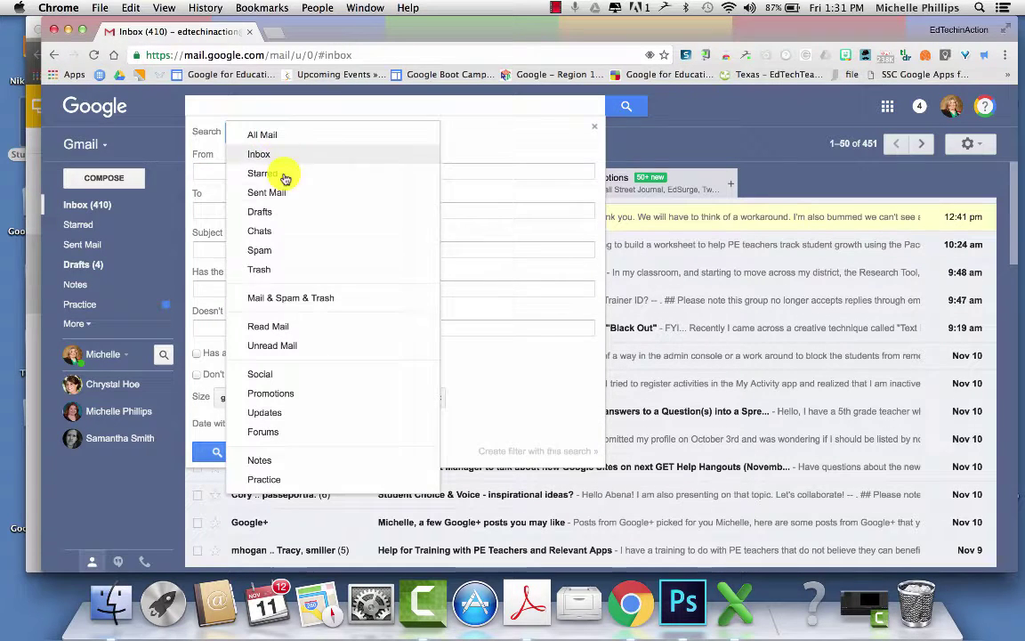
pyautogui.click(307, 135)
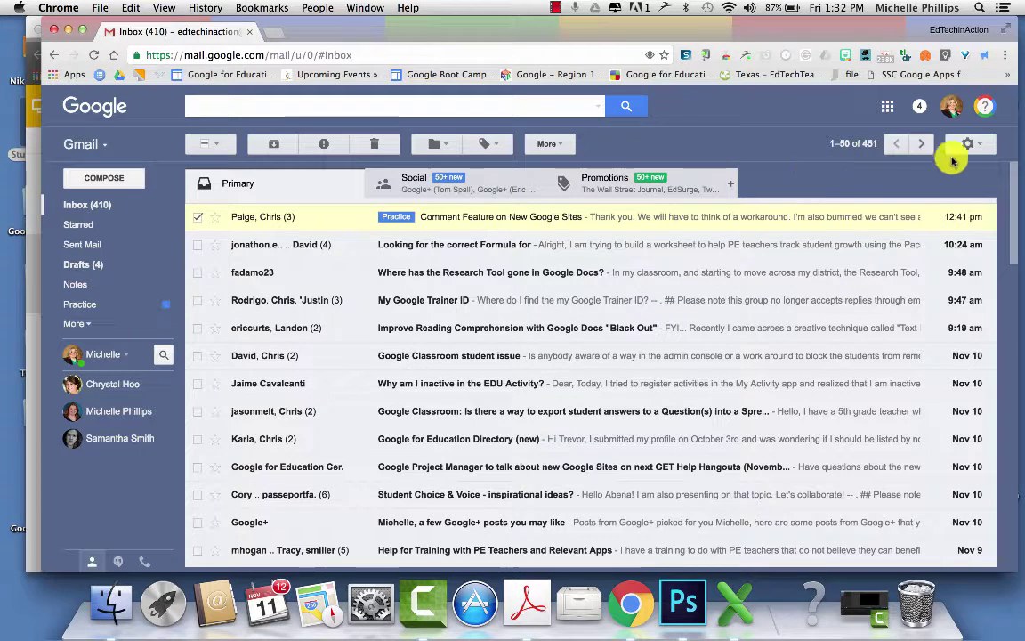
# Open the full Gmail settings and view the Labs page.
pyautogui.click(973, 144)
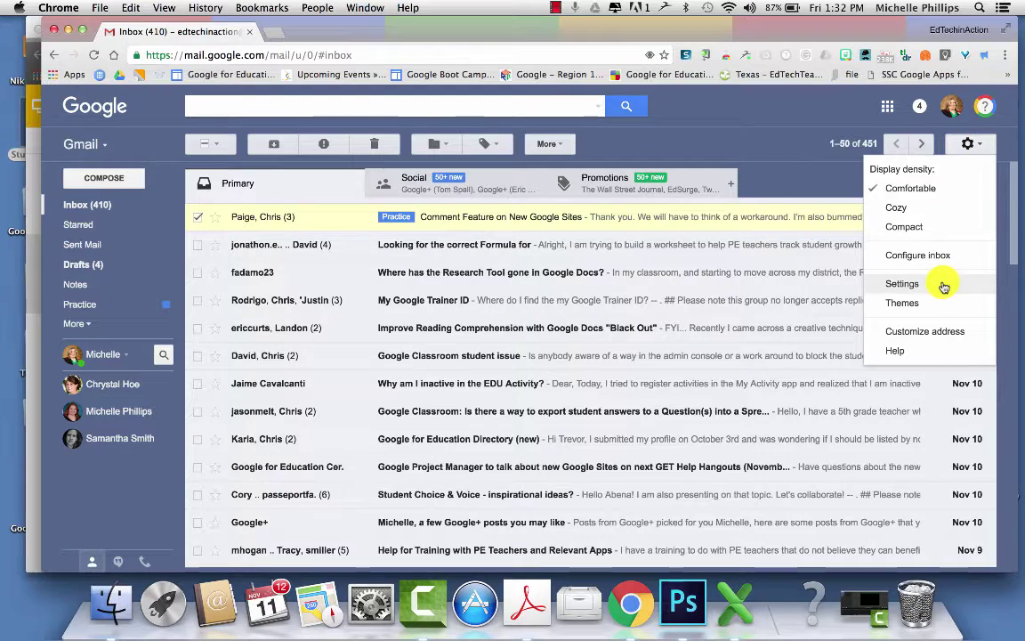
pyautogui.click(899, 283)
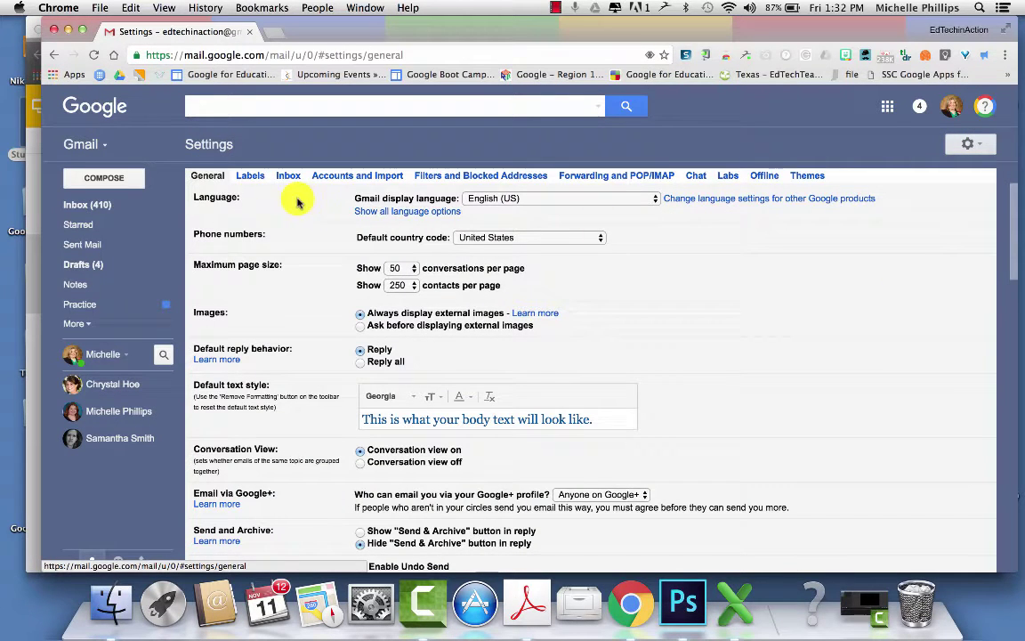
pyautogui.click(730, 180)
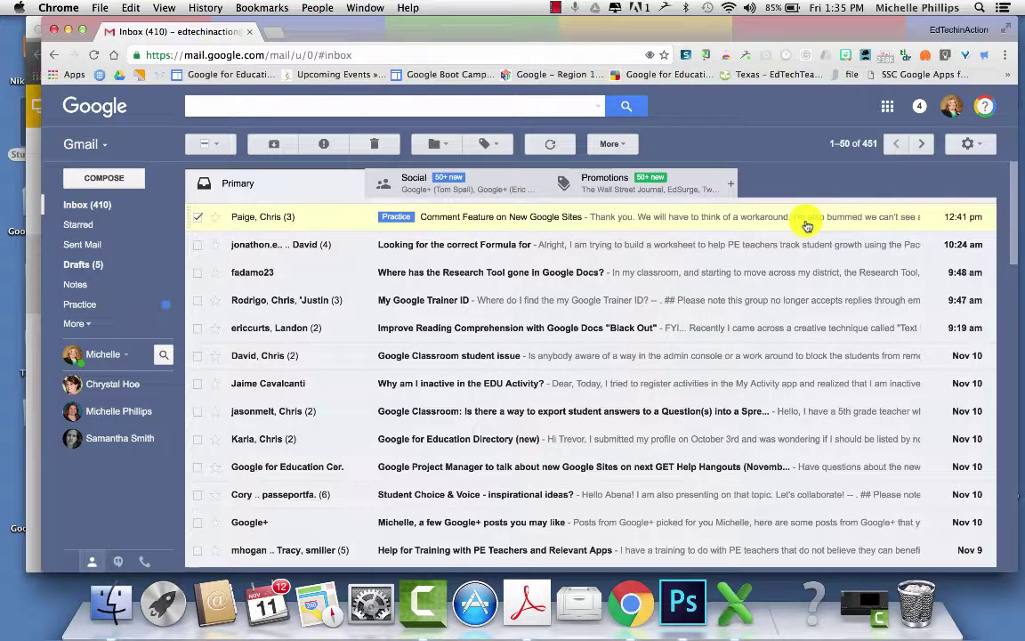
# Tick Enable Undo Send in the General settings tab.
pyautogui.click(968, 145)
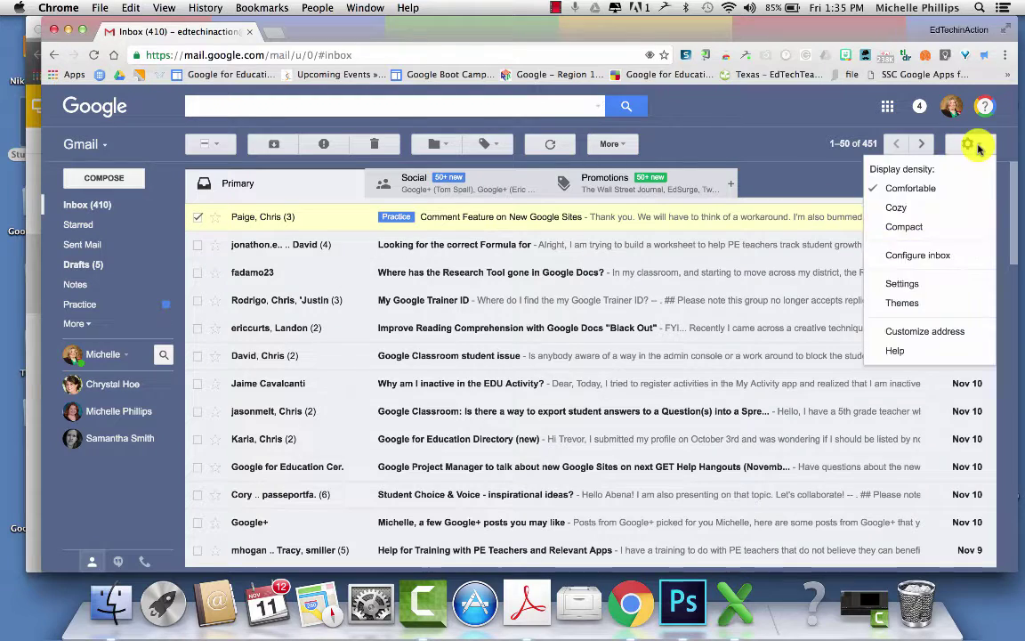
pyautogui.click(947, 280)
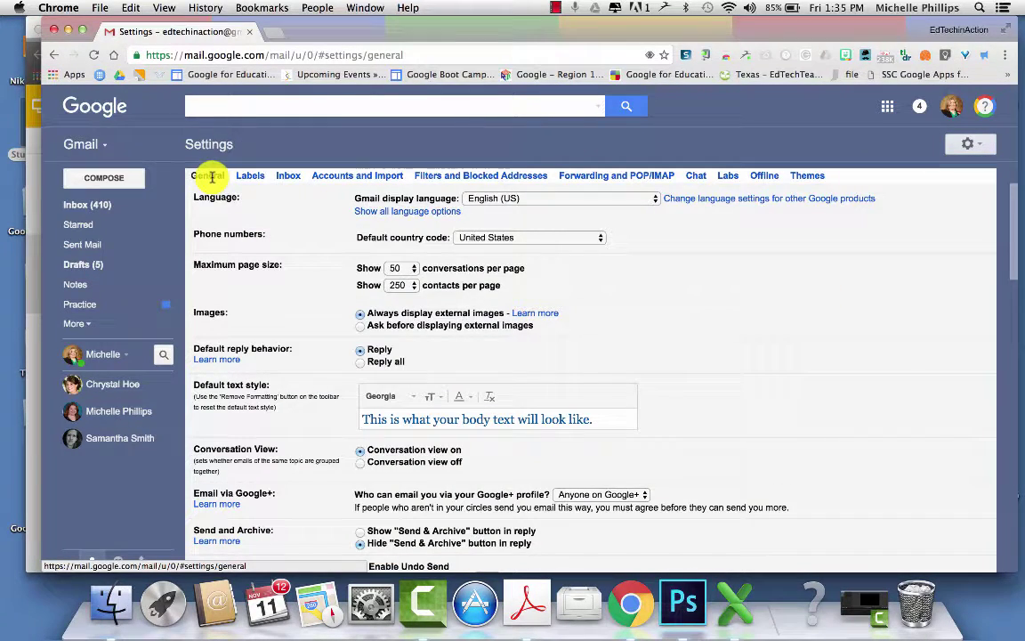
pyautogui.scroll(-2, 248, 280)
pyautogui.scroll(-2, 250, 281)
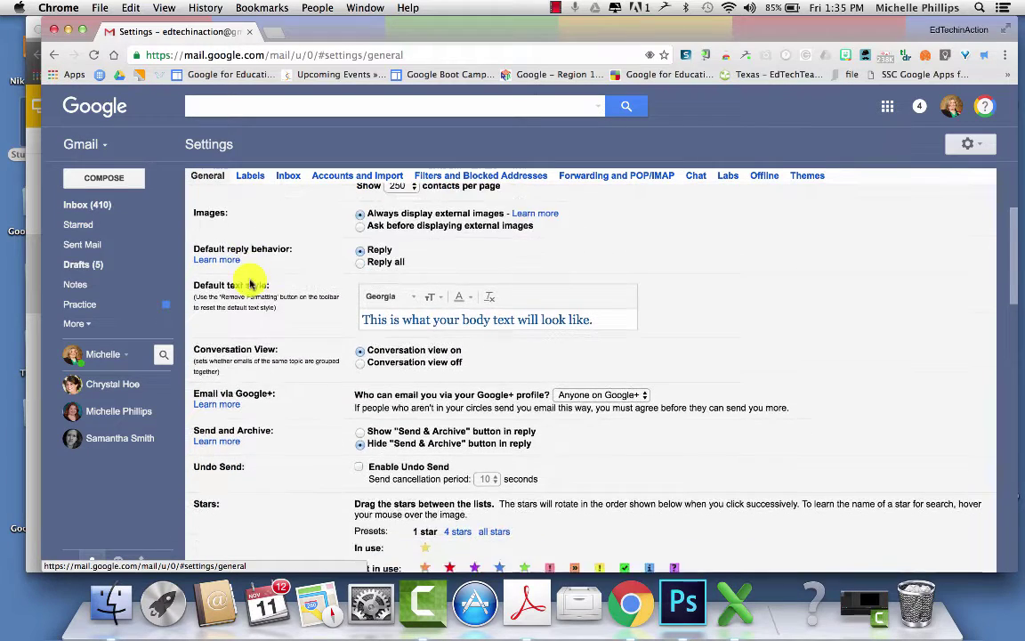
pyautogui.scroll(-3, 250, 280)
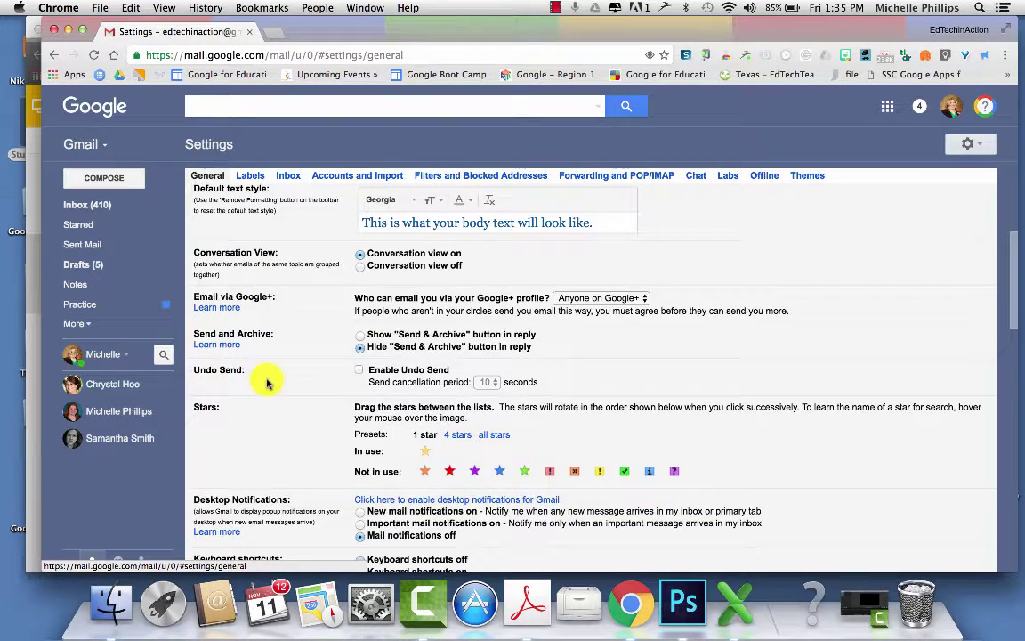
pyautogui.click(359, 370)
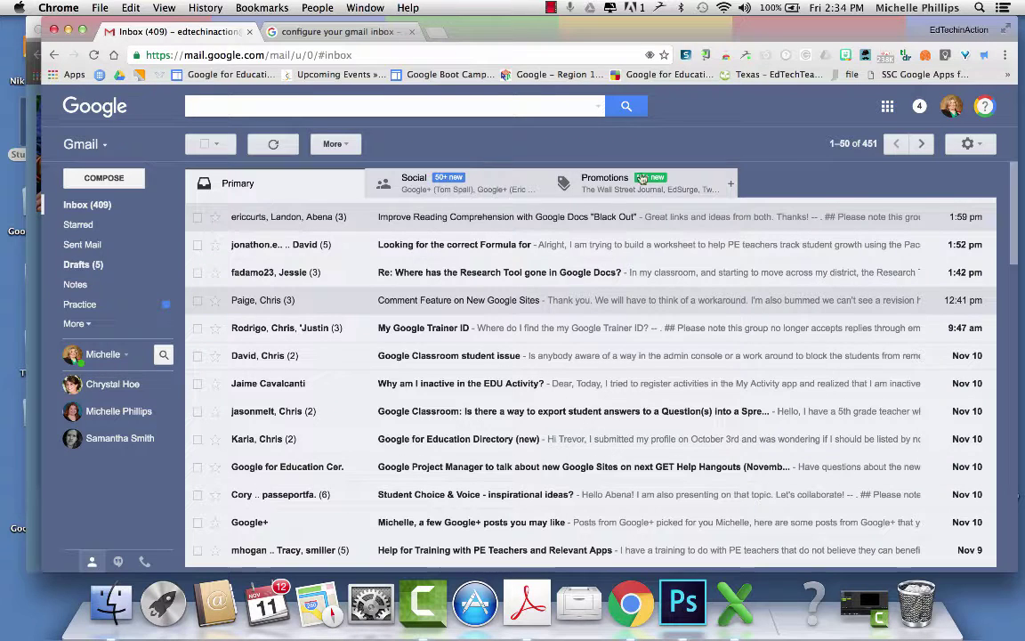
pyautogui.click(968, 144)
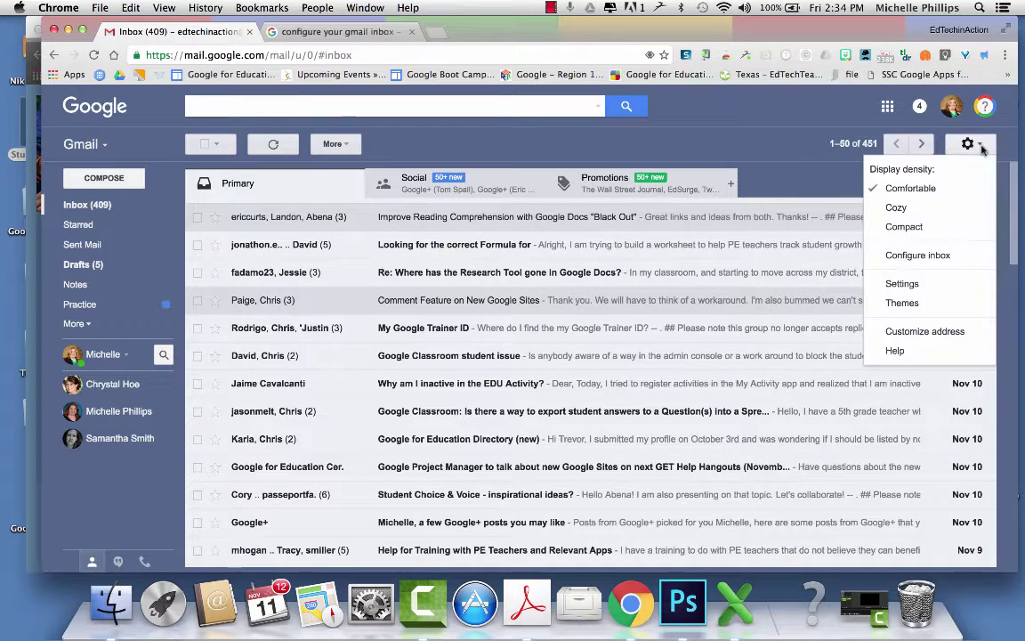
pyautogui.click(925, 278)
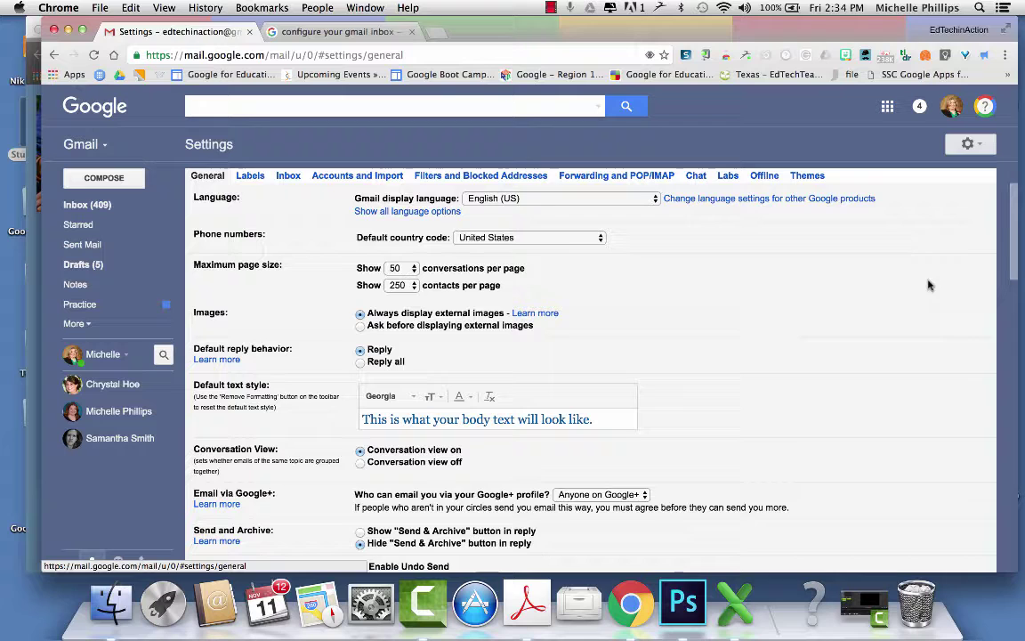
pyautogui.click(287, 175)
pyautogui.click(418, 200)
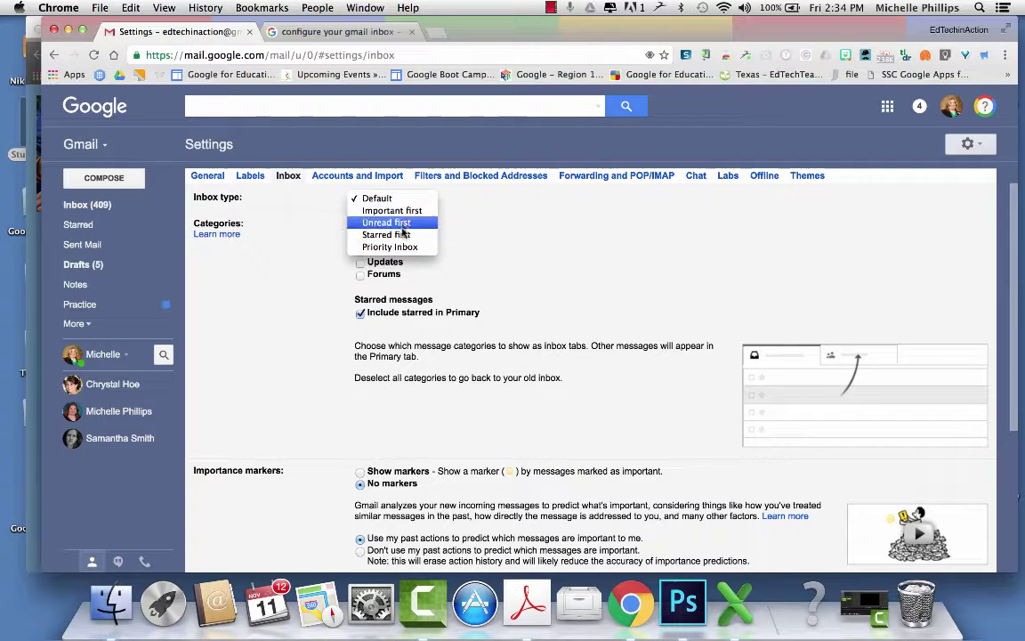
pyautogui.click(206, 181)
pyautogui.click(207, 178)
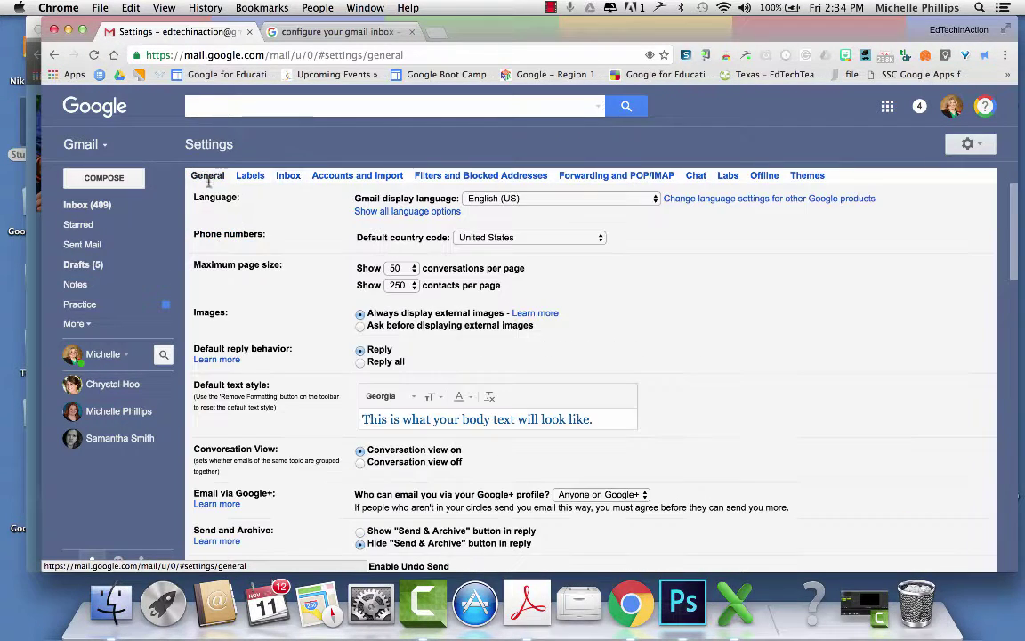
pyautogui.scroll(-15, 535, 382)
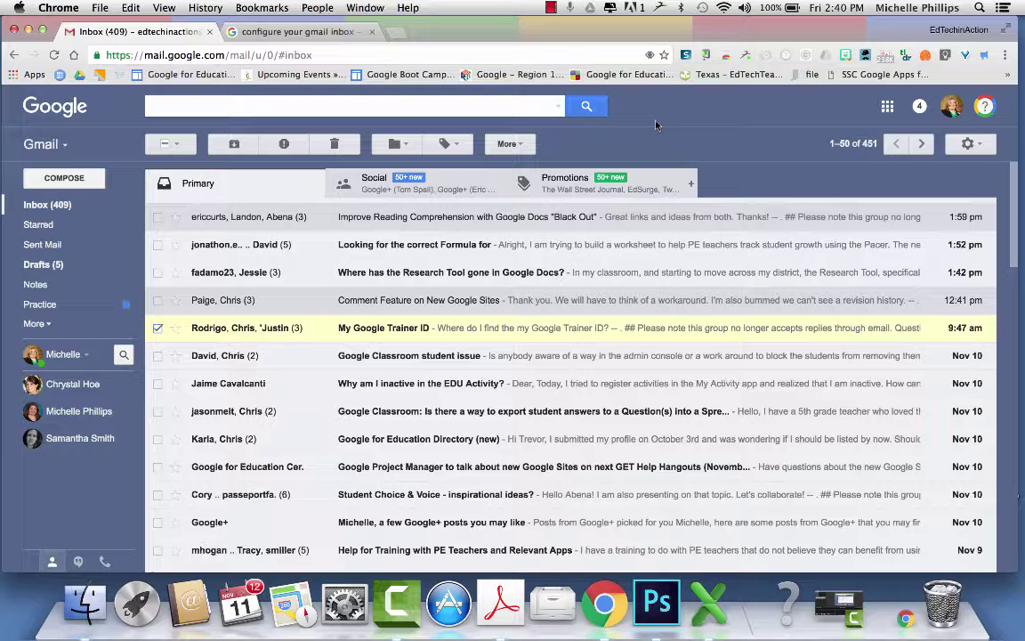
# Save the 'test on Friday Nov 11' message as a canned response of that name, then close it.
pyautogui.click(64, 177)
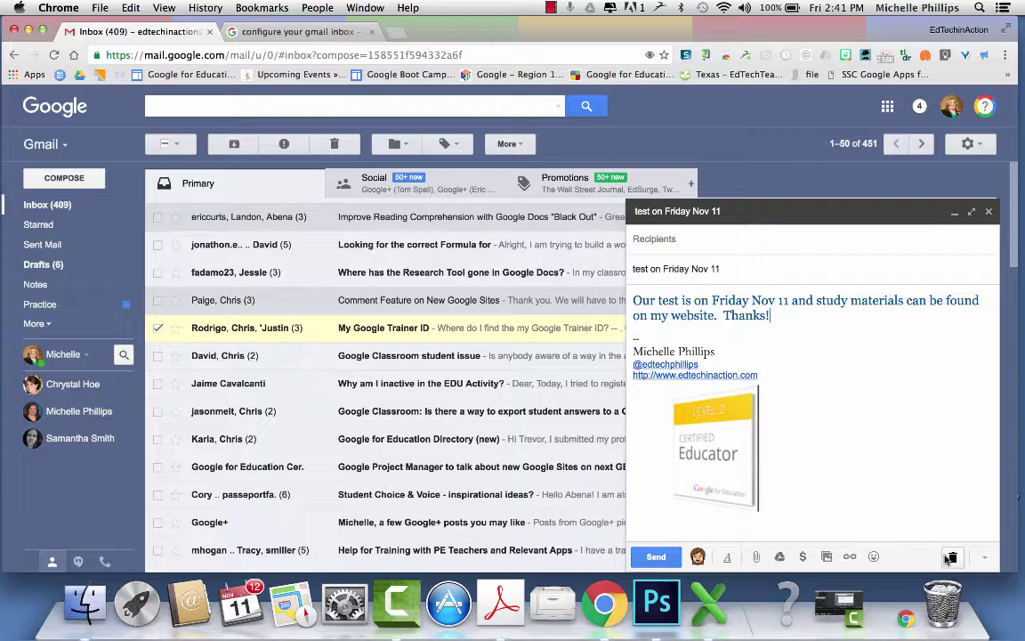
pyautogui.click(985, 559)
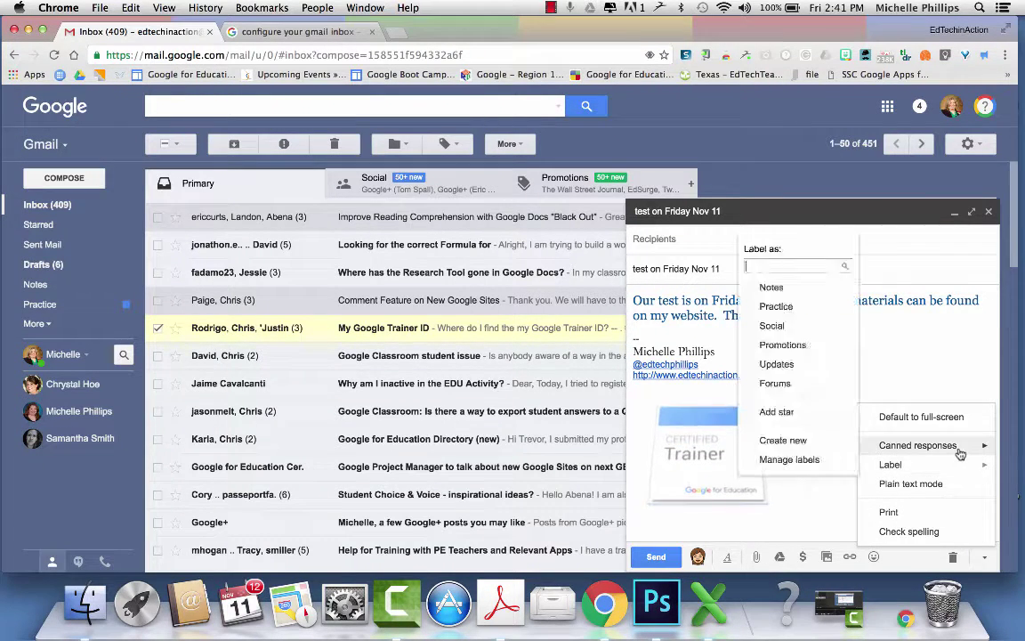
pyautogui.moveTo(968, 448)
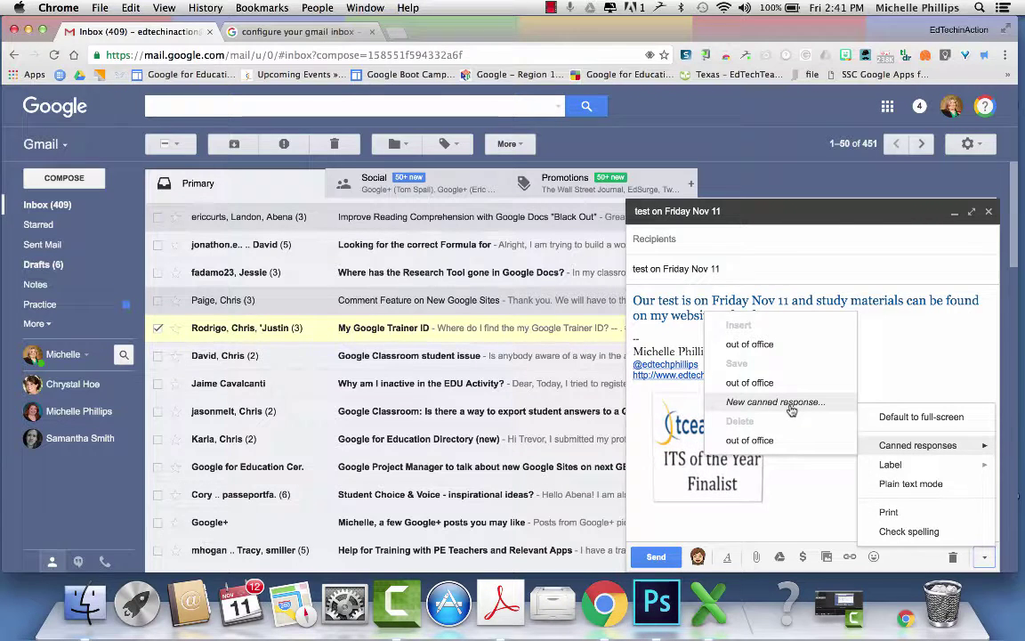
pyautogui.click(774, 402)
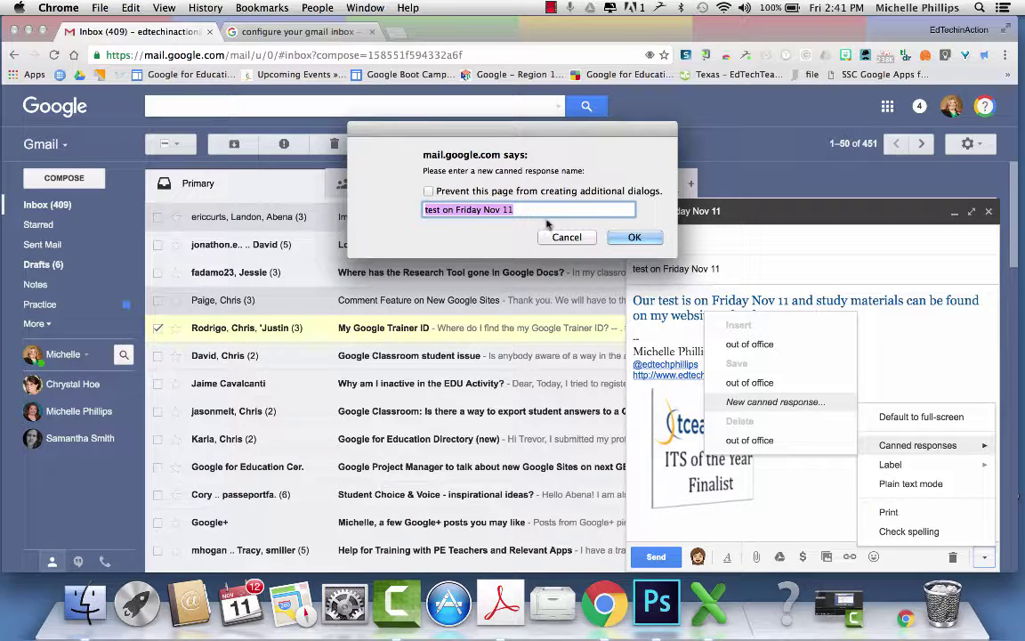
pyautogui.click(632, 238)
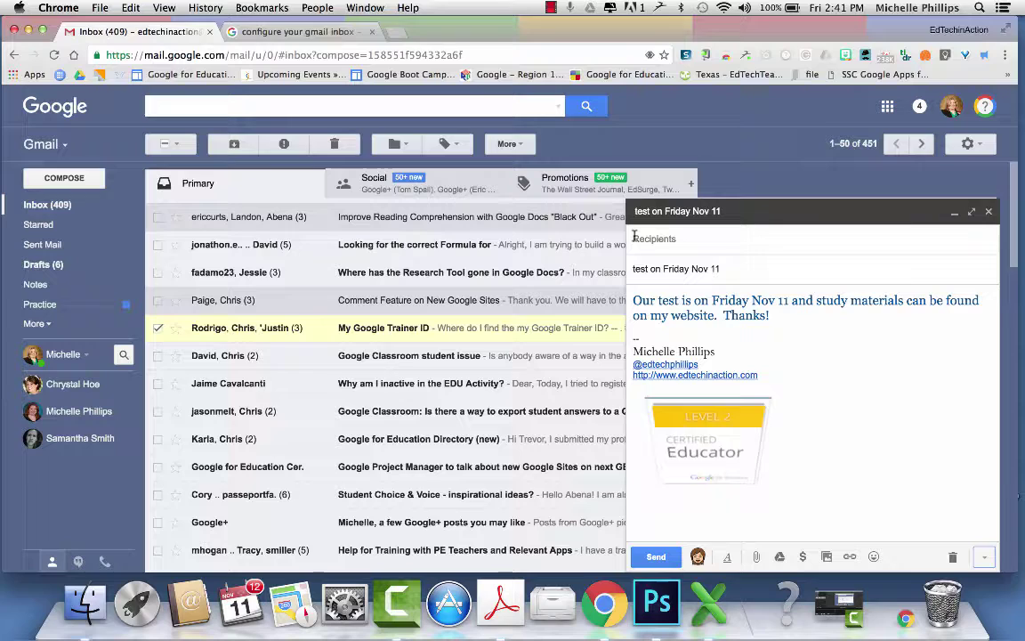
pyautogui.click(988, 210)
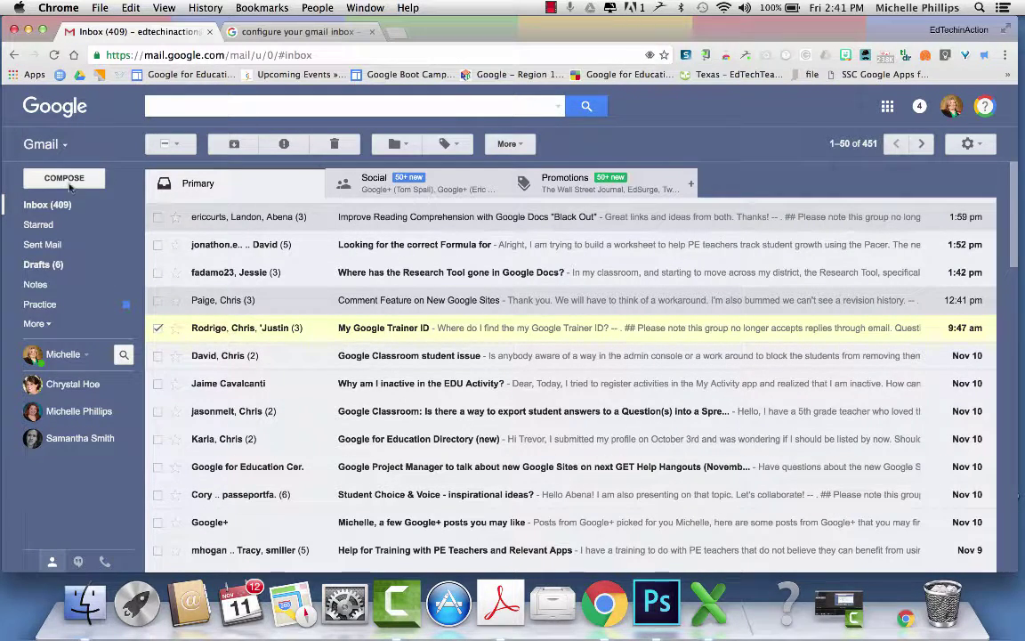
# Compose a new message and insert the 'test on Friday Nov 11' canned response.
pyautogui.click(64, 178)
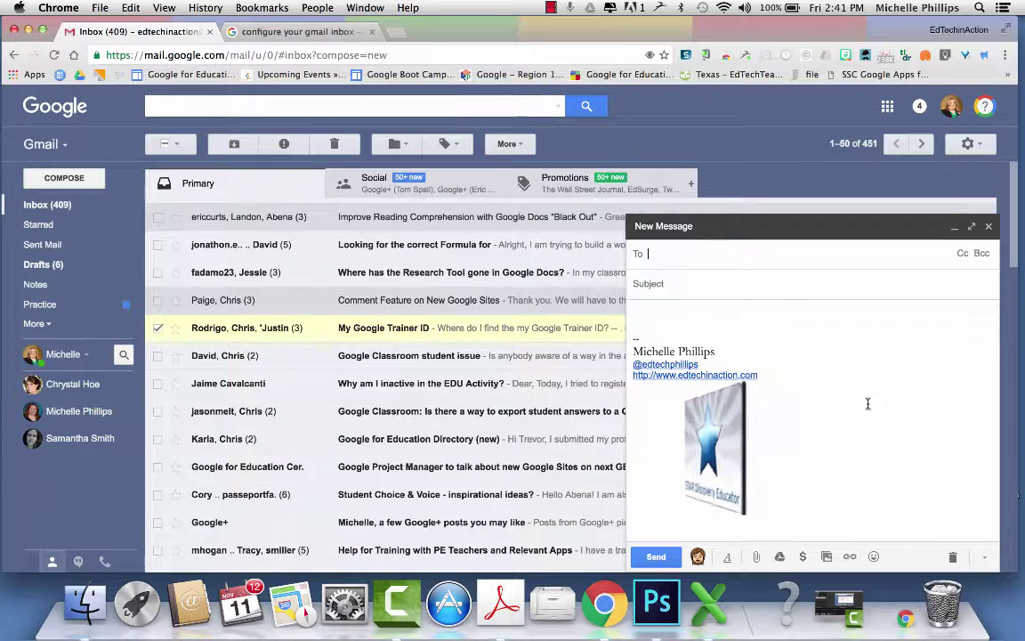
pyautogui.click(984, 556)
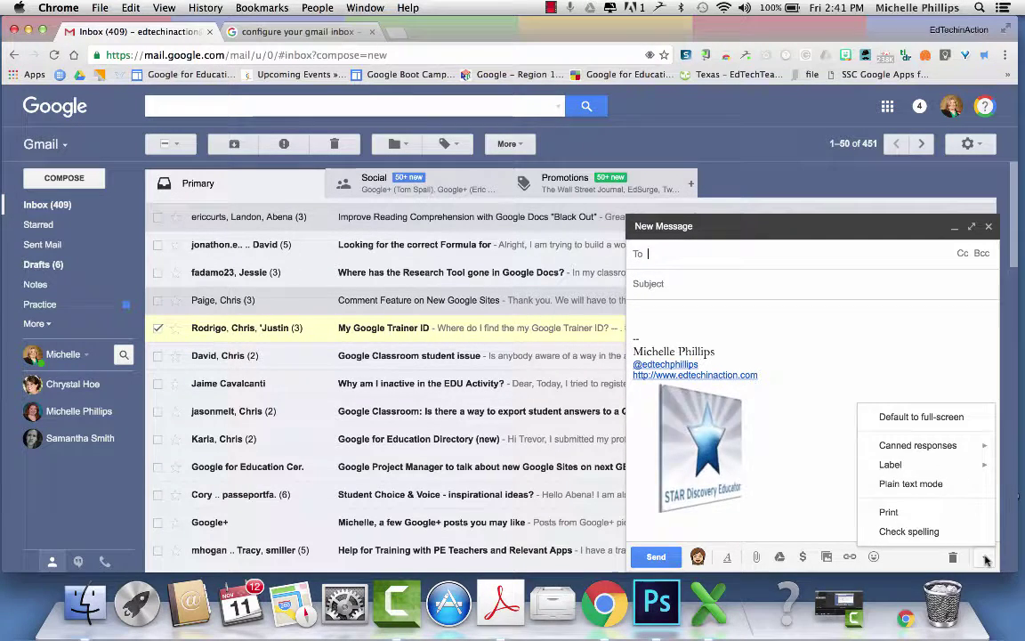
pyautogui.moveTo(975, 445)
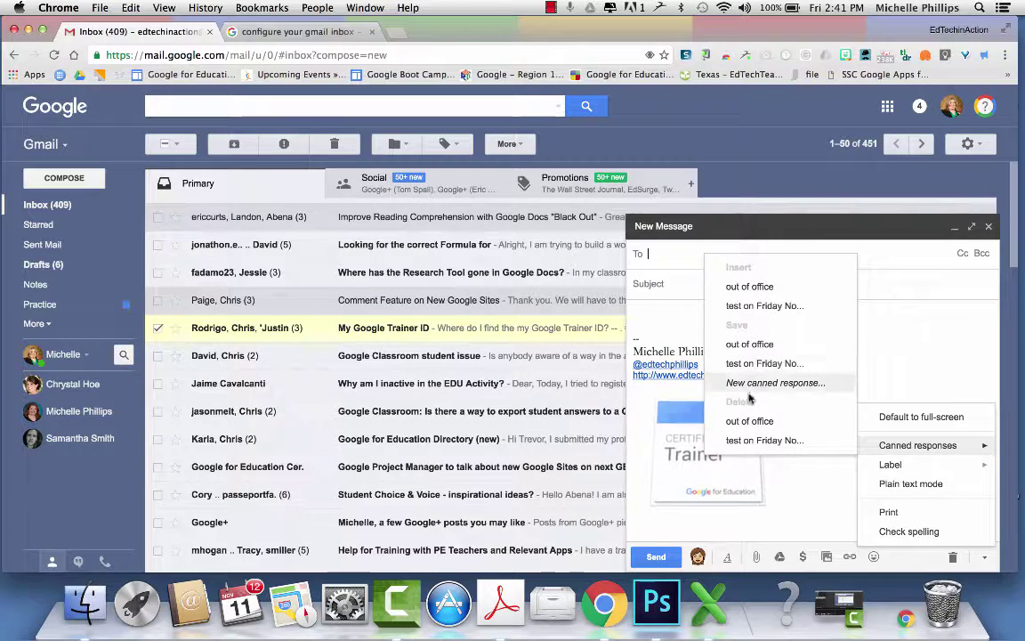
pyautogui.click(752, 307)
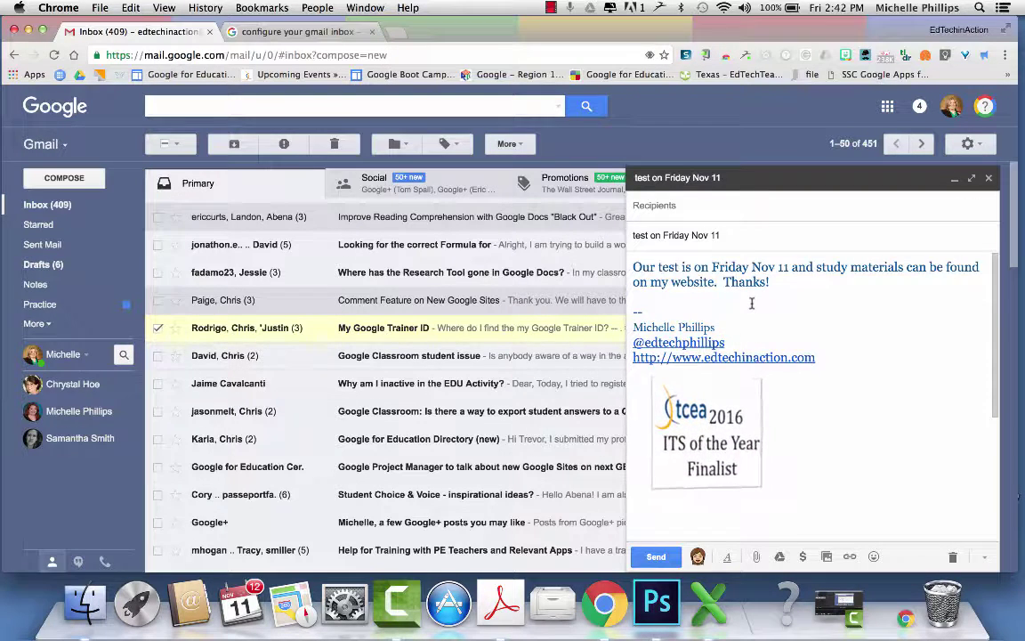